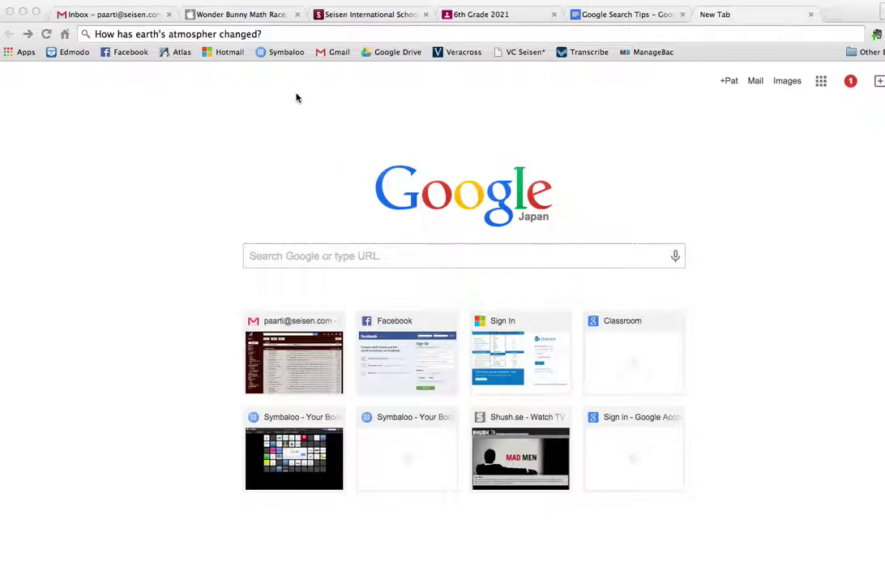
# Run a Google search for the typed, misspelled question about how earth's atmosphere changed.
pyautogui.click(276, 37)
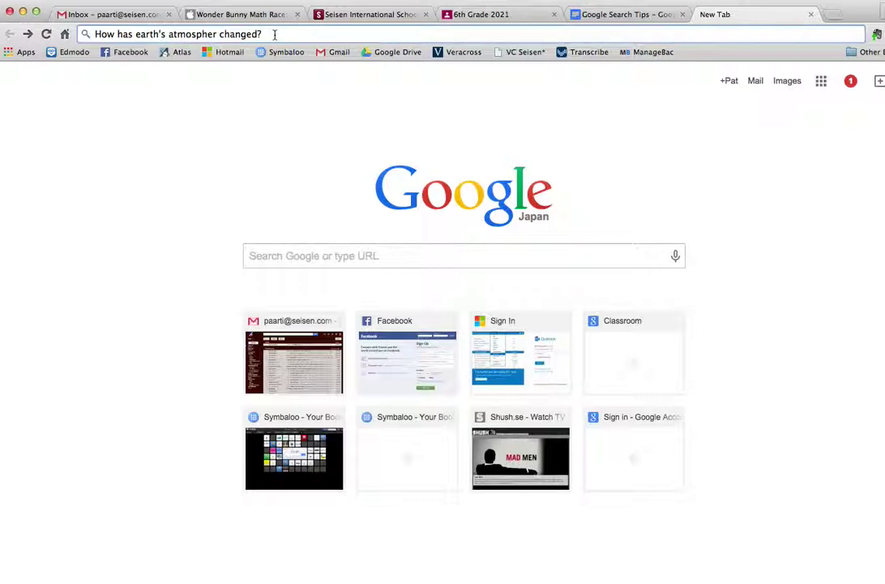
pyautogui.press('Return')
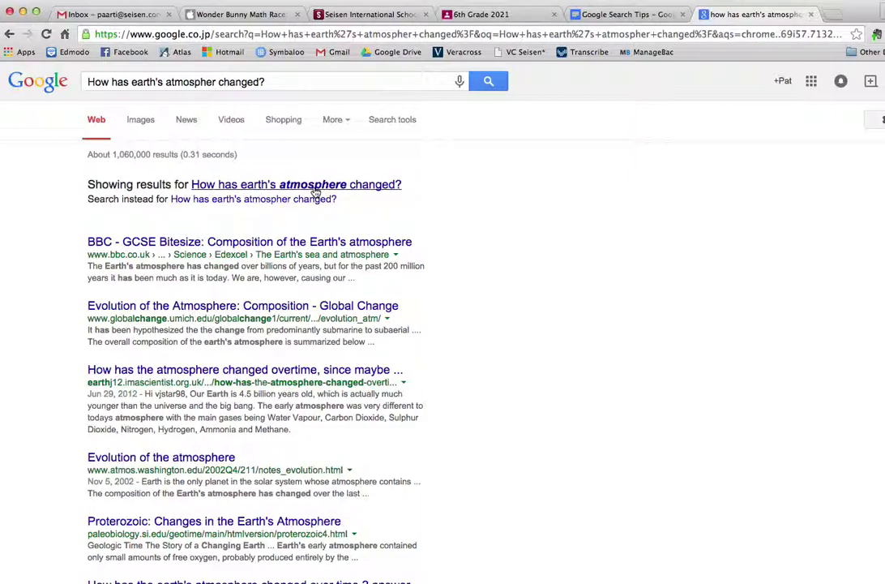
# Accept the spelling correction 'How has earth's atmosphere changed?' and scroll through the results.
pyautogui.click(315, 190)
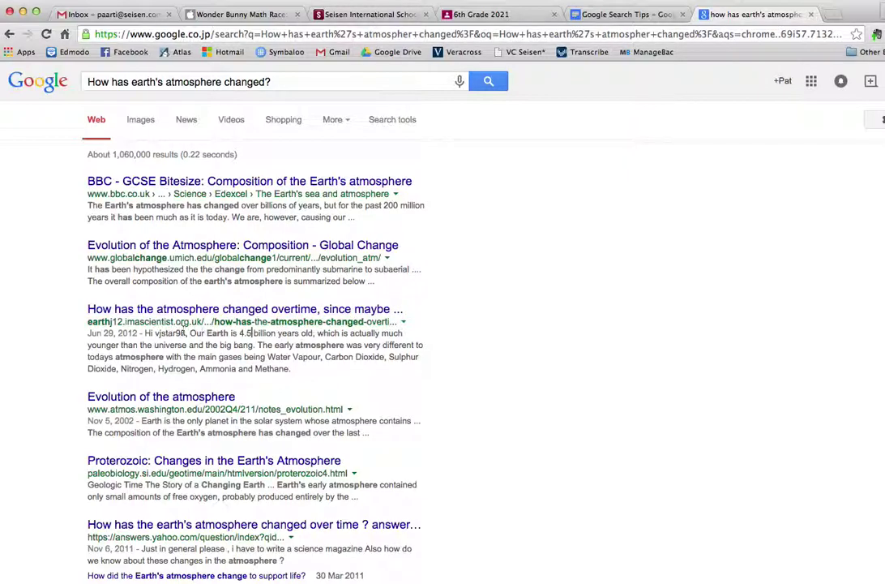
pyautogui.scroll(-1, 243, 364)
pyautogui.scroll(-1, 241, 381)
pyautogui.scroll(-2, 240, 397)
pyautogui.scroll(-2, 240, 401)
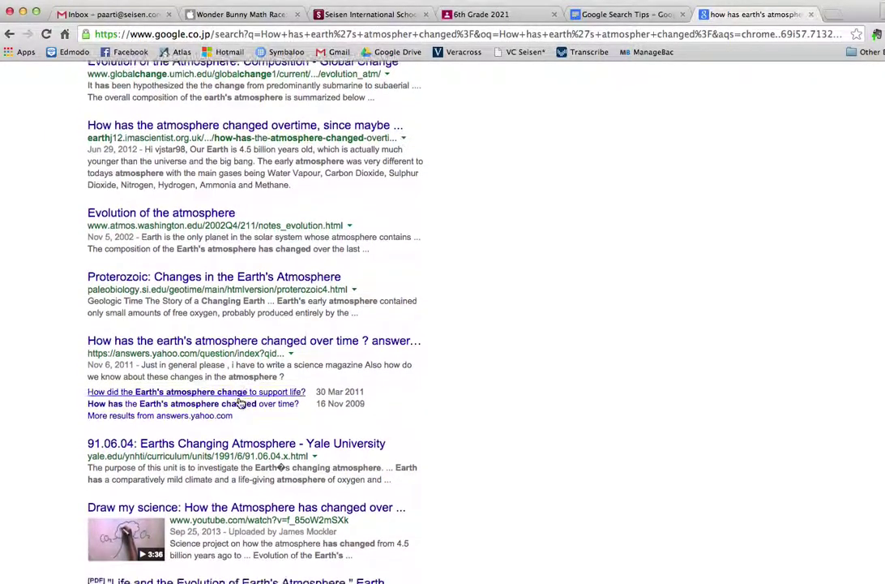
pyautogui.scroll(-1, 240, 403)
pyautogui.scroll(-1, 240, 401)
pyautogui.scroll(-2, 240, 401)
pyautogui.scroll(-1, 240, 402)
pyautogui.scroll(-1, 240, 402)
pyautogui.scroll(-1, 239, 397)
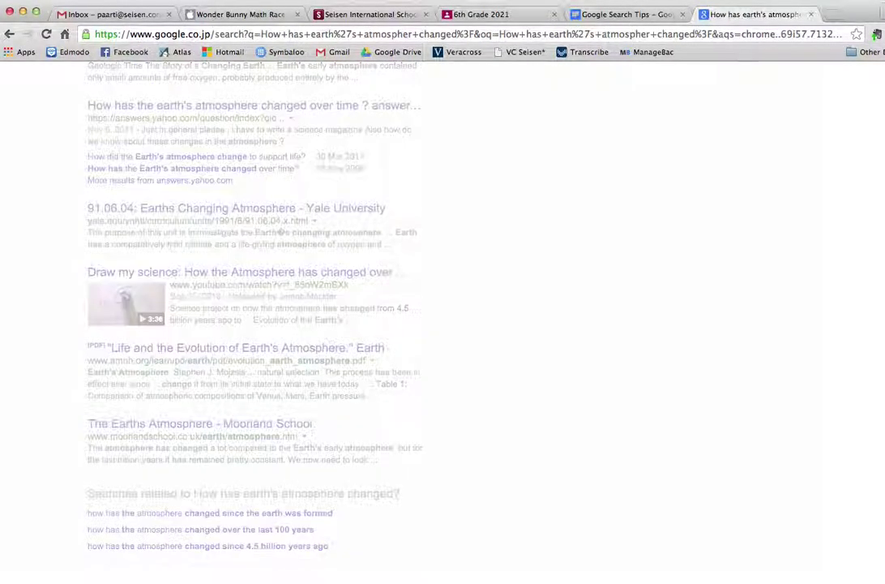
pyautogui.scroll(-1, 172, 90)
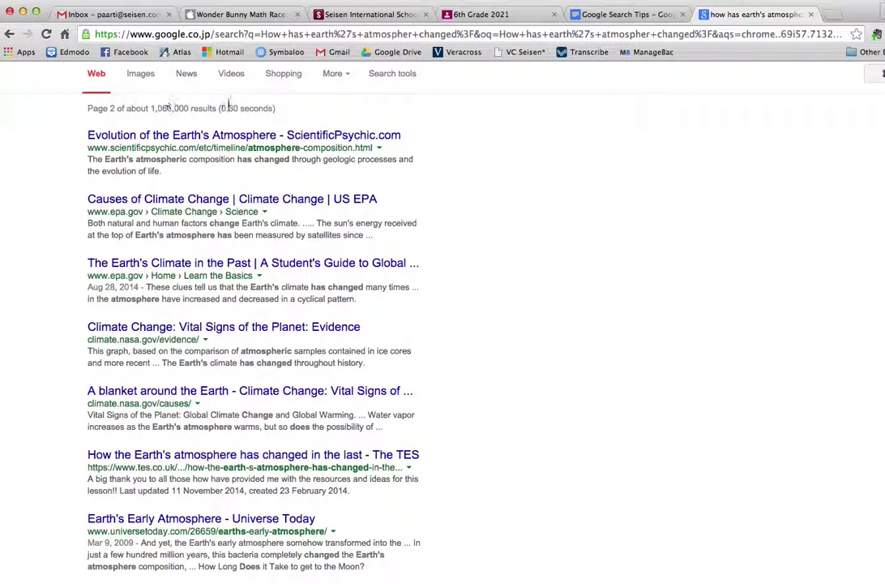
pyautogui.scroll(1, 249, 247)
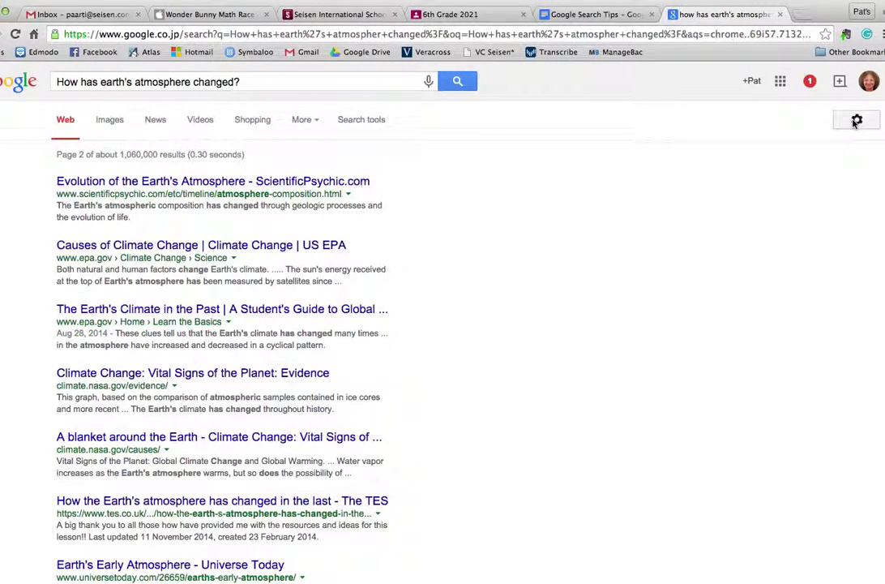
# Open Advanced Search and trim the 'all these words' query to 'earth's atmosphere changed'.
pyautogui.click(857, 121)
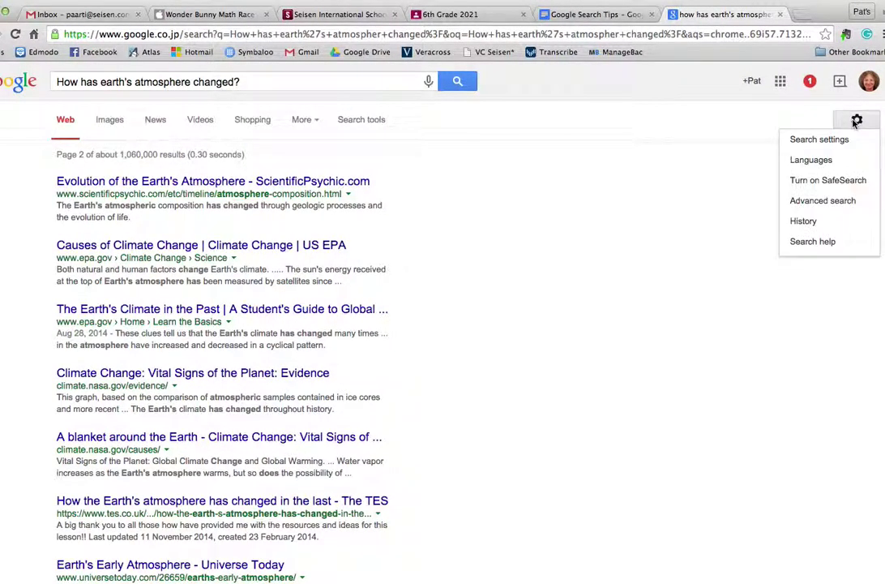
pyautogui.click(821, 201)
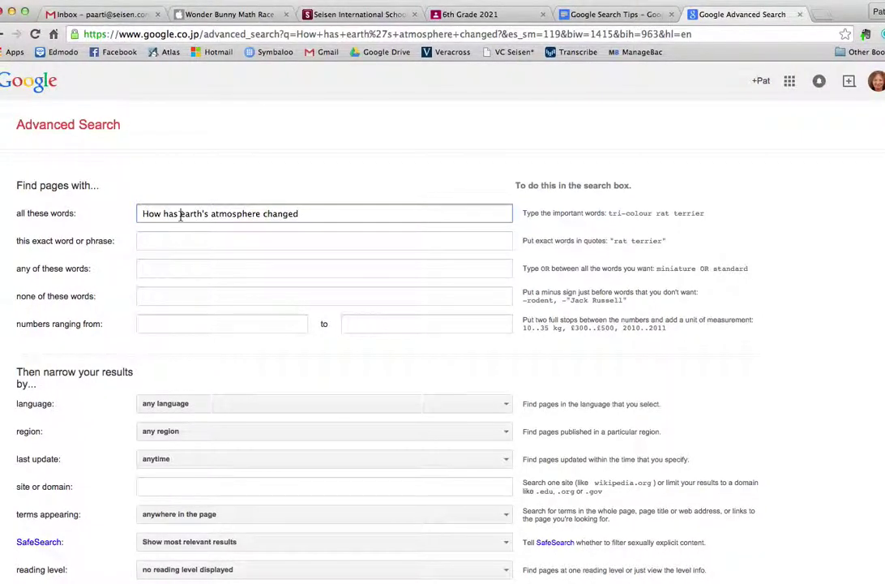
pyautogui.moveTo(179, 215); pyautogui.dragTo(260, 214)
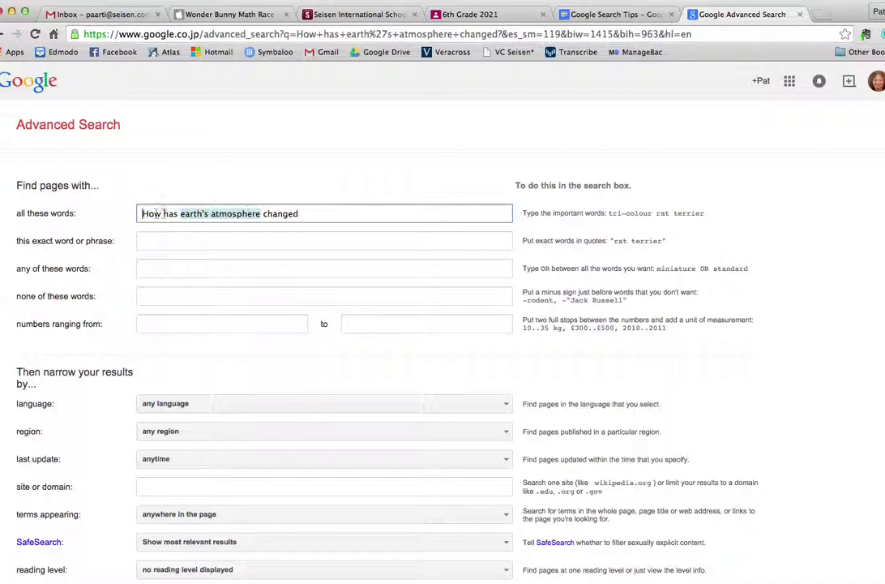
pyautogui.moveTo(178, 214); pyautogui.dragTo(140, 214)
pyautogui.press('BackSpace')
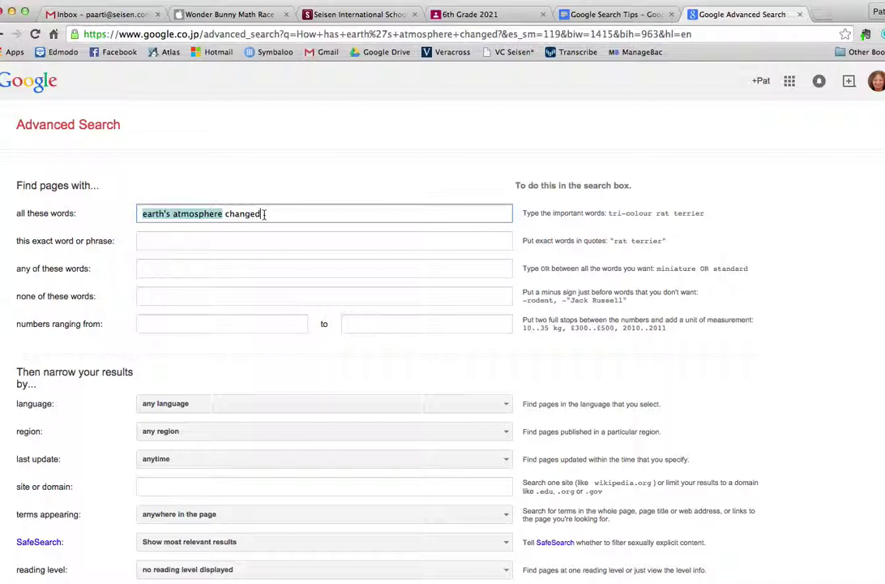
pyautogui.moveTo(264, 214); pyautogui.dragTo(140, 215)
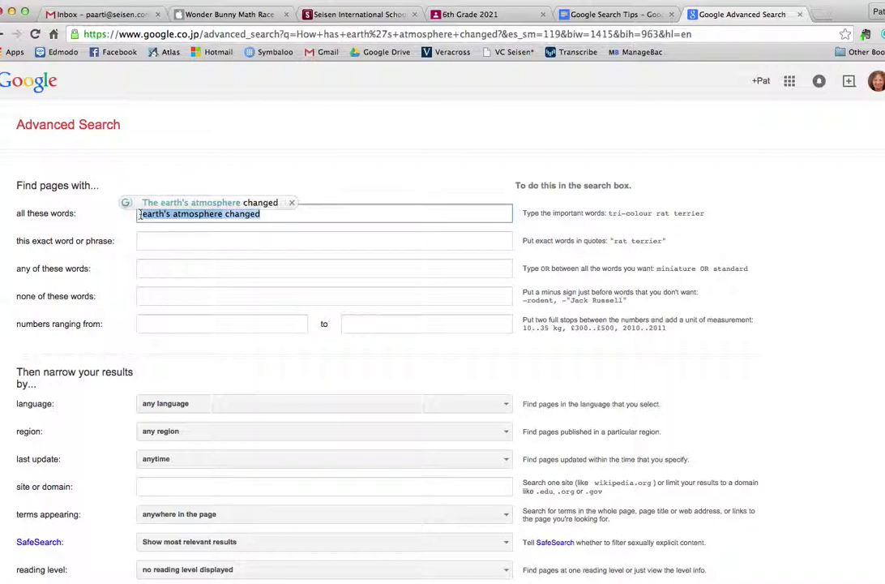
pyautogui.click(144, 241)
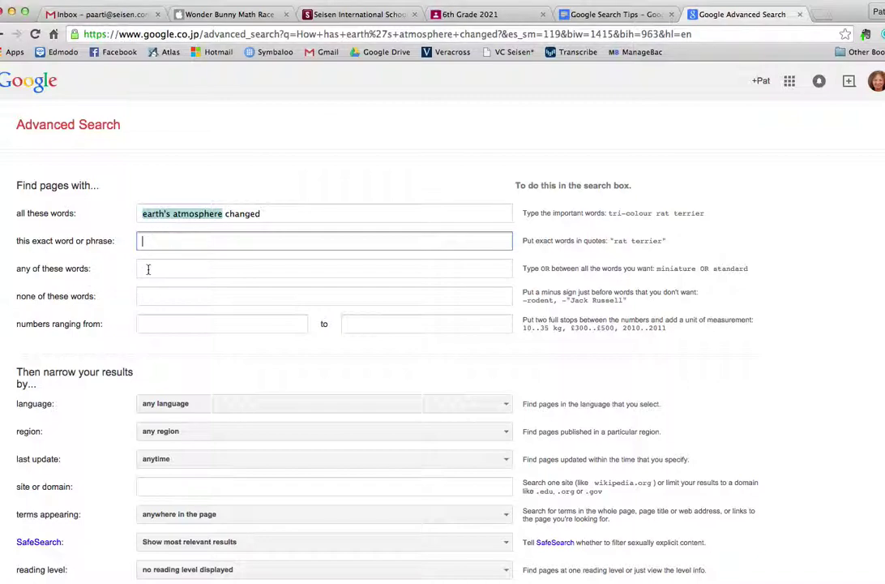
# Enter 'earth's atmosphere changed' under 'any of these words' and empty 'all these words'.
pyautogui.click(148, 269)
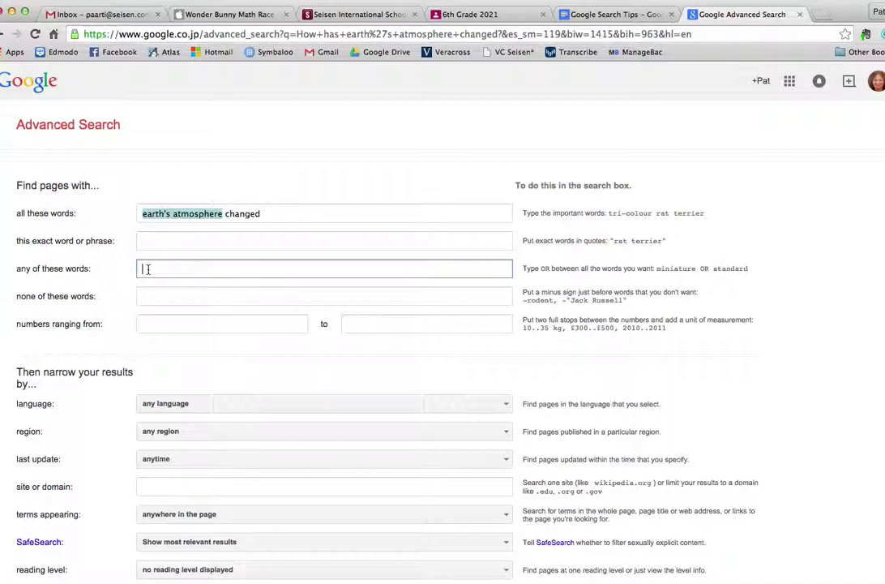
pyautogui.write("earth's atmosphere changed")
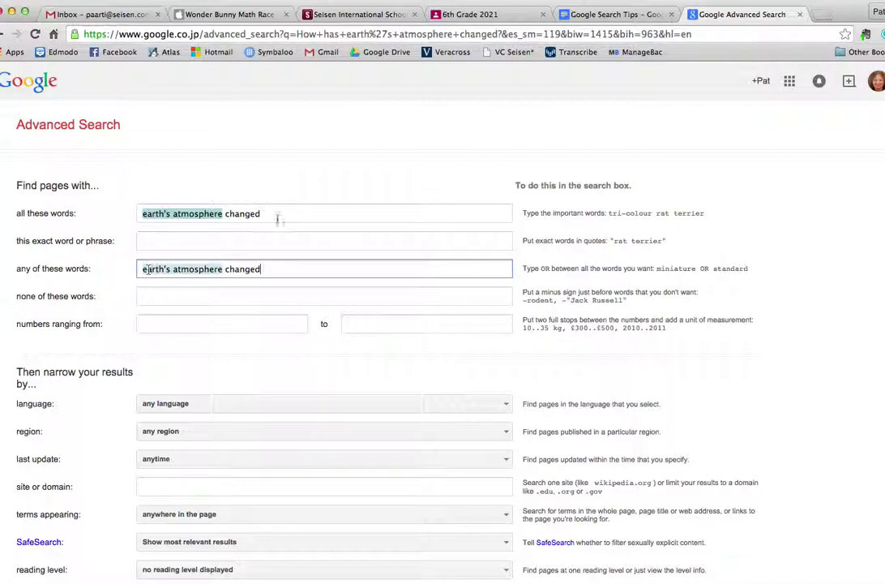
pyautogui.moveTo(274, 212); pyautogui.dragTo(139, 214)
pyautogui.press('BackSpace')
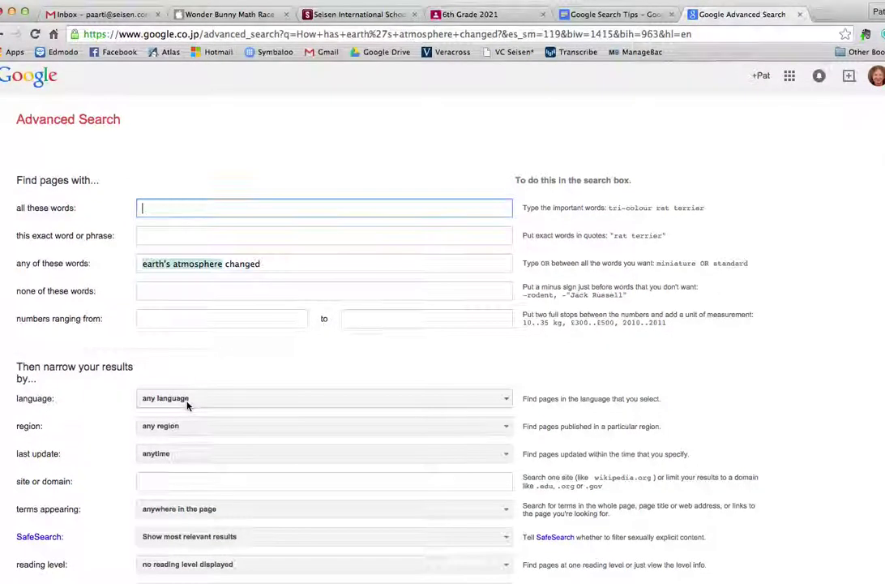
pyautogui.scroll(-1, 189, 401)
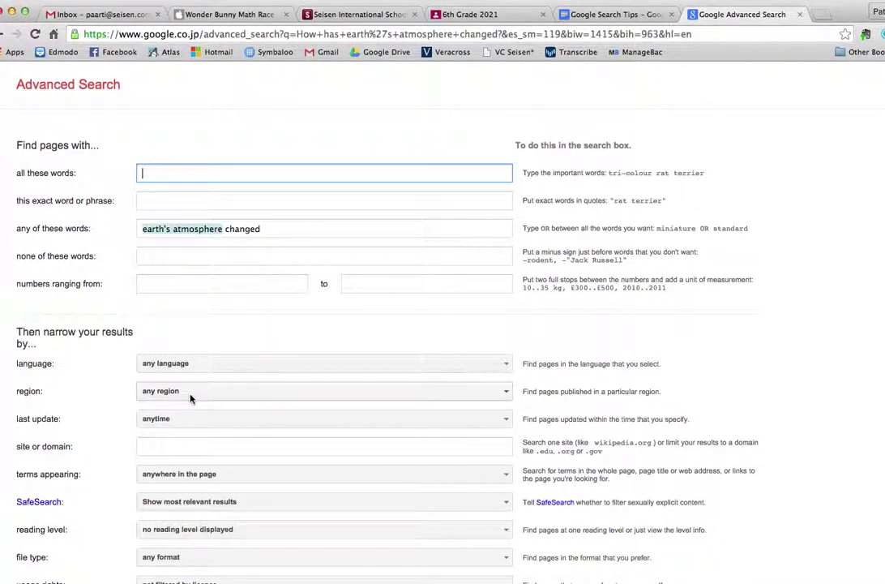
# Set the region filter to United Kingdom and the last-update filter to past year.
pyautogui.click(191, 393)
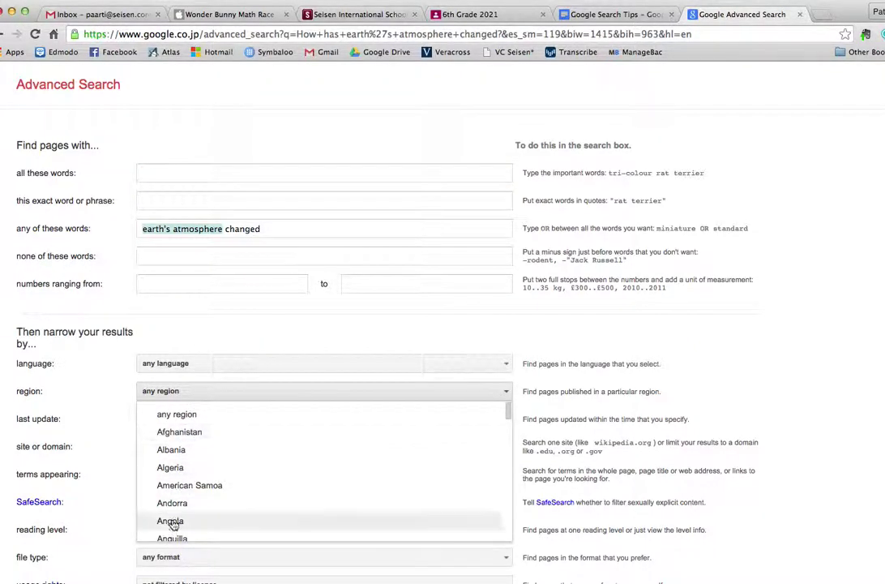
pyautogui.scroll(-1, 172, 524)
pyautogui.scroll(-5, 172, 524)
pyautogui.scroll(-1, 173, 525)
pyautogui.scroll(-5, 173, 525)
pyautogui.scroll(-3, 172, 525)
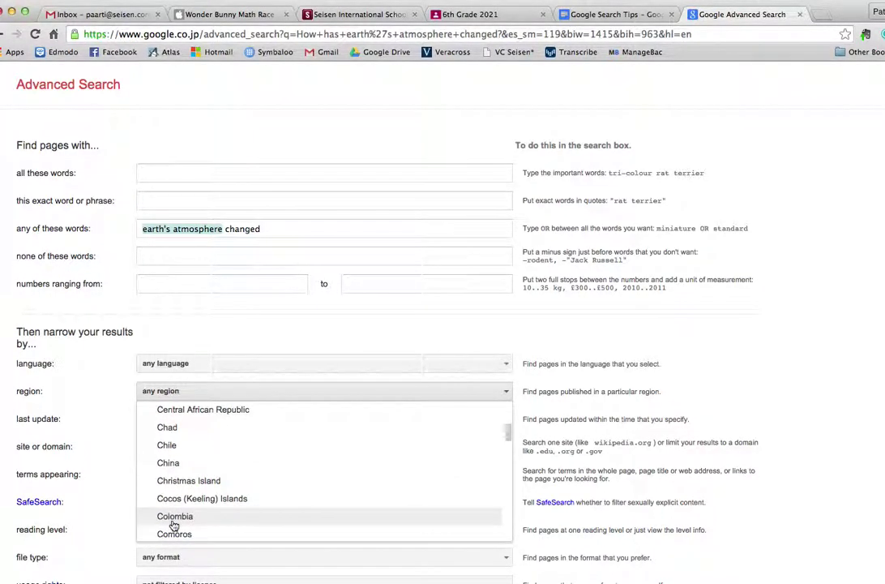
pyautogui.scroll(-5, 173, 526)
pyautogui.scroll(-2, 173, 525)
pyautogui.scroll(-1, 173, 525)
pyautogui.scroll(-2, 173, 526)
pyautogui.scroll(-1, 172, 525)
pyautogui.scroll(-2, 173, 526)
pyautogui.scroll(-2, 173, 526)
pyautogui.scroll(-1, 173, 525)
pyautogui.scroll(-2, 173, 525)
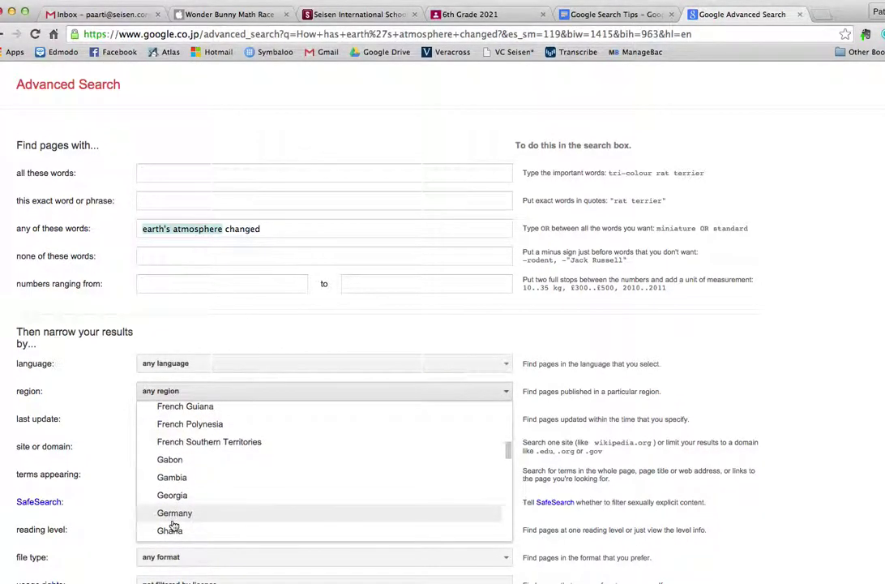
pyautogui.scroll(-3, 172, 525)
pyautogui.scroll(-1, 172, 525)
pyautogui.scroll(-4, 172, 525)
pyautogui.scroll(-2, 172, 525)
pyautogui.scroll(-3, 173, 525)
pyautogui.scroll(-1, 173, 526)
pyautogui.scroll(2, 172, 525)
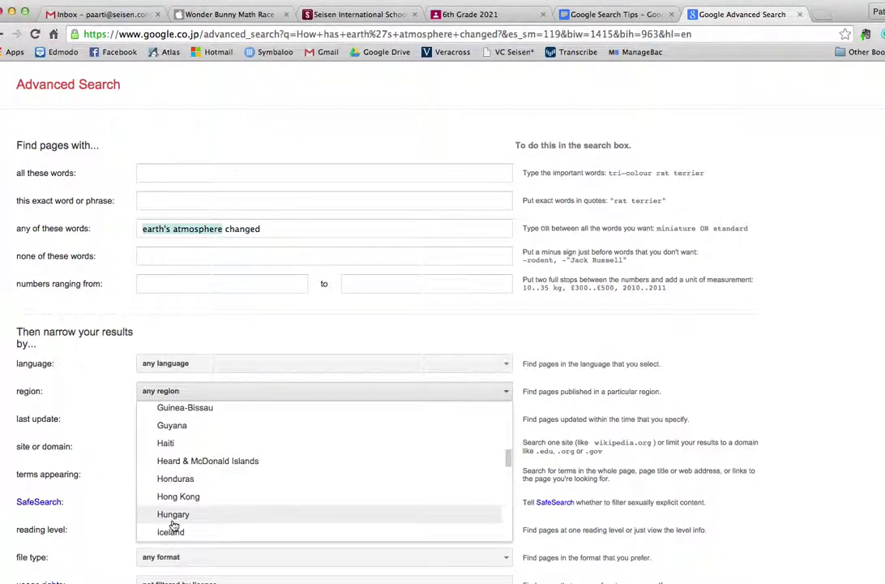
pyautogui.scroll(-1, 173, 525)
pyautogui.scroll(-4, 173, 525)
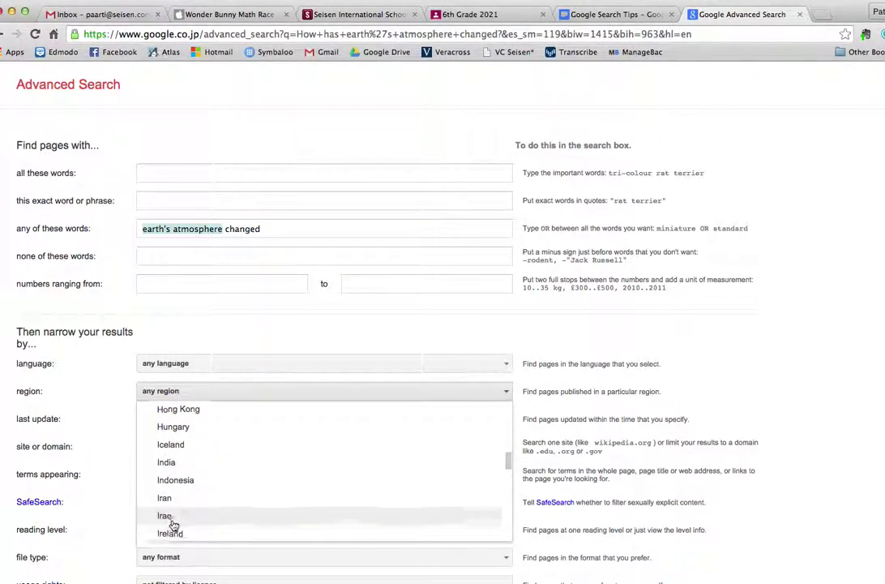
pyautogui.scroll(-9, 173, 525)
pyautogui.scroll(-2, 172, 525)
pyautogui.scroll(-10, 173, 525)
pyautogui.scroll(-4, 173, 526)
pyautogui.scroll(-15, 173, 525)
pyautogui.scroll(-5, 173, 525)
pyautogui.scroll(-5, 172, 525)
pyautogui.scroll(-4, 172, 525)
pyautogui.scroll(-2, 173, 525)
pyautogui.scroll(-5, 173, 525)
pyautogui.scroll(-2, 174, 520)
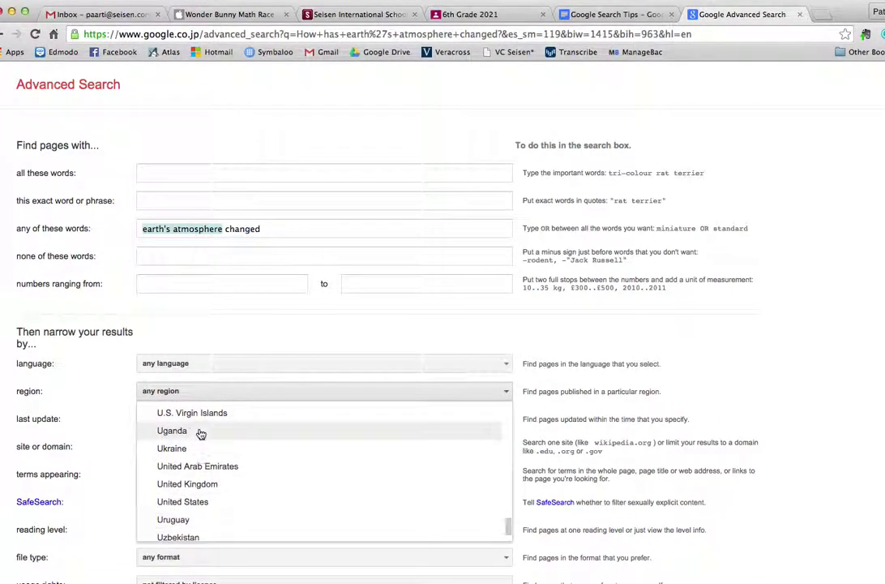
pyautogui.scroll(-1, 200, 437)
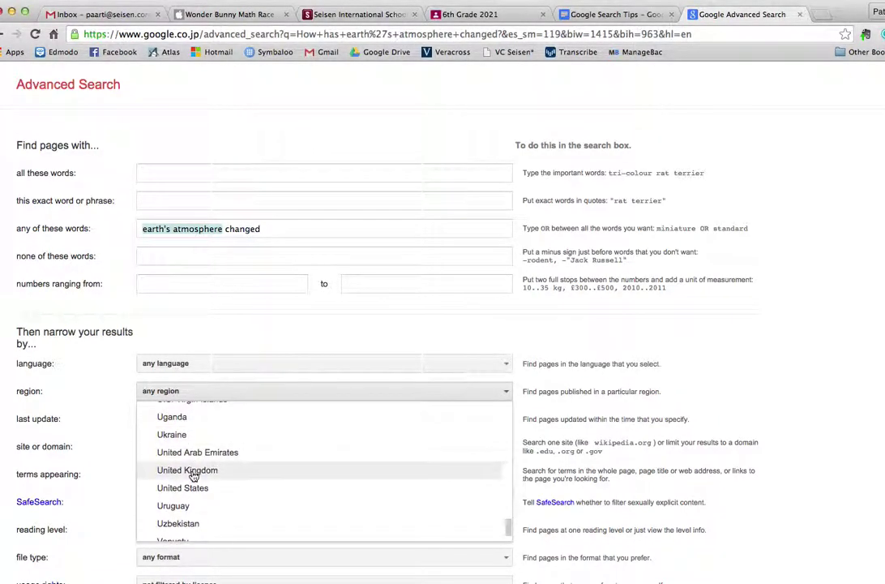
pyautogui.click(193, 471)
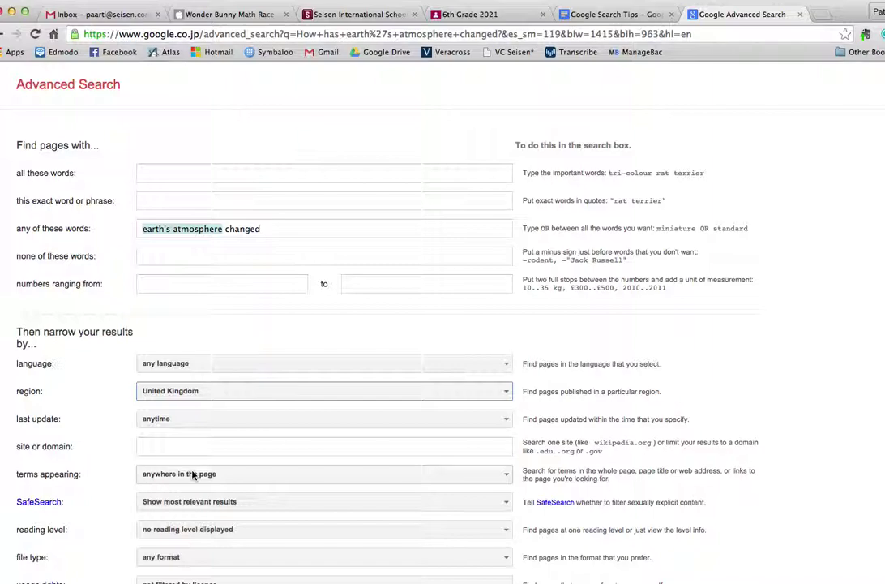
pyautogui.click(184, 421)
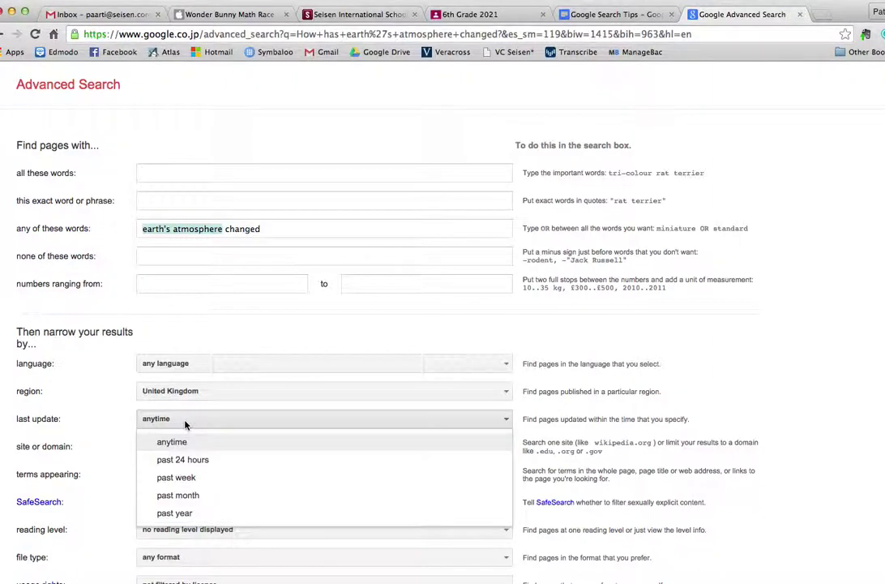
pyautogui.click(185, 516)
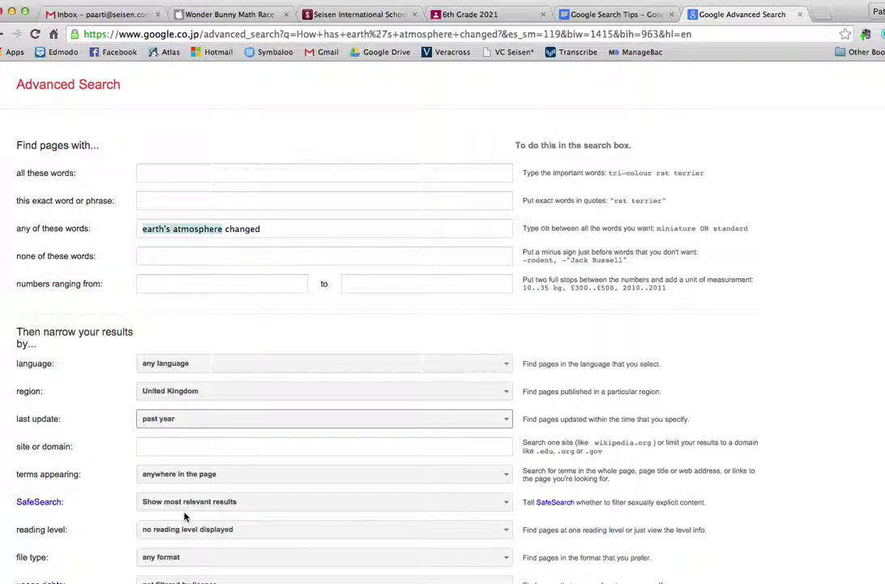
# Restrict the site or domain to .edu and show only intermediate reading level results.
pyautogui.click(170, 446)
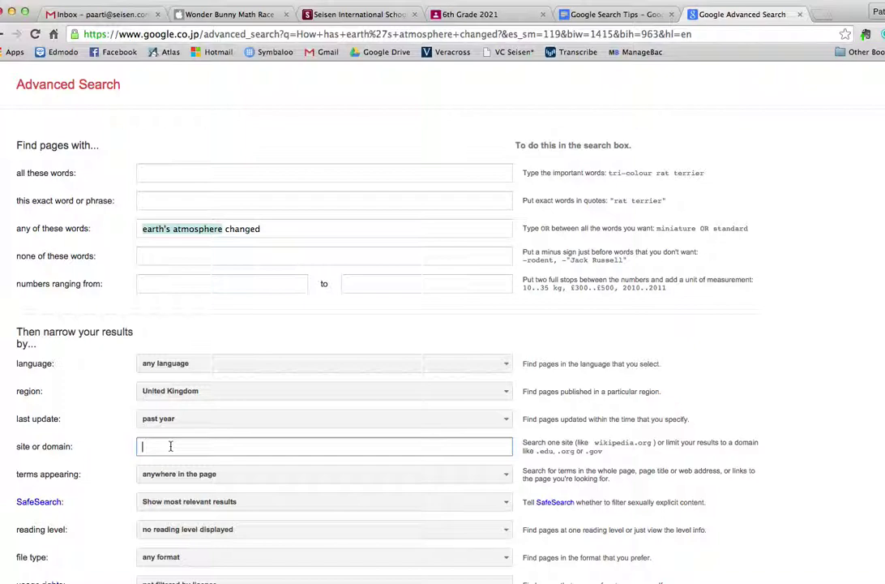
pyautogui.write('.ed')
pyautogui.press('BackSpace')
pyautogui.write('u')
pyautogui.scroll(-3, 227, 485)
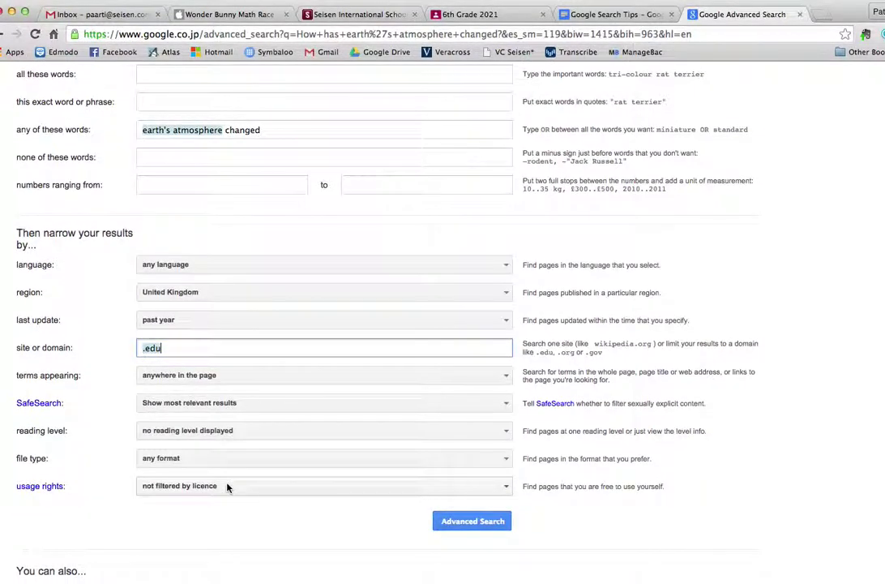
pyautogui.click(195, 433)
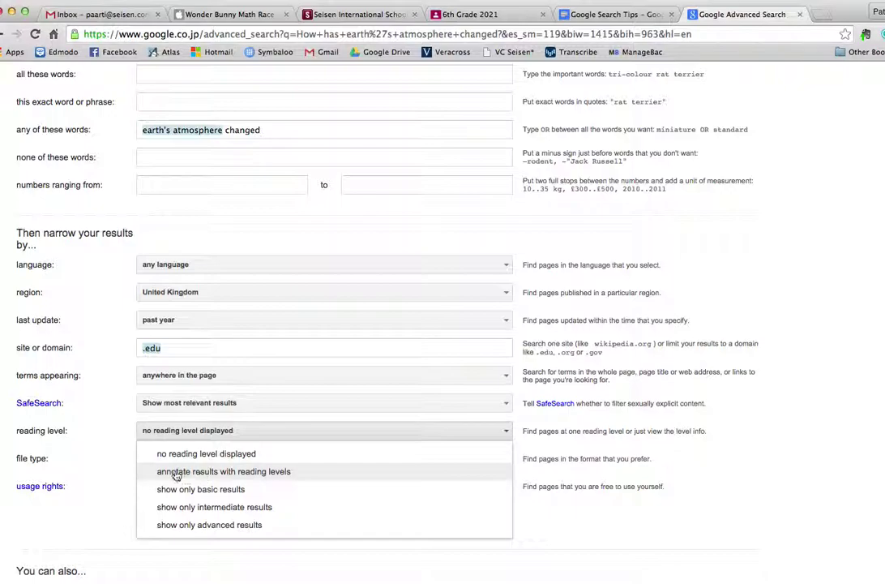
pyautogui.click(187, 508)
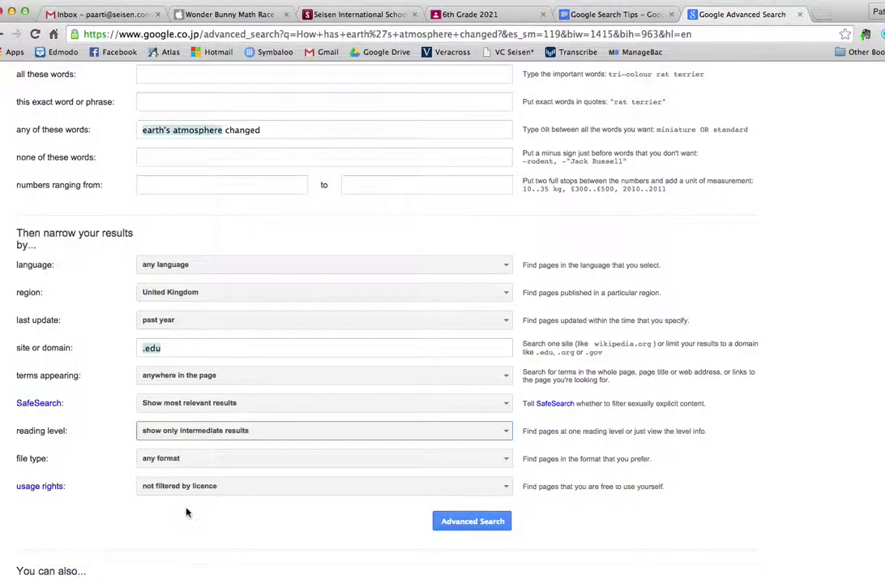
# Submit the advanced search and highlight the 'about 268 results' count.
pyautogui.click(462, 522)
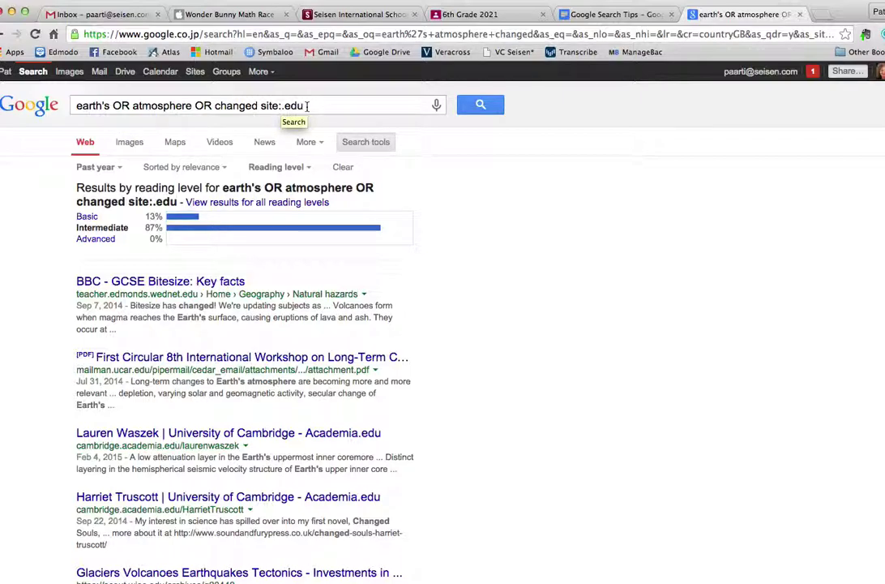
pyautogui.click(364, 146)
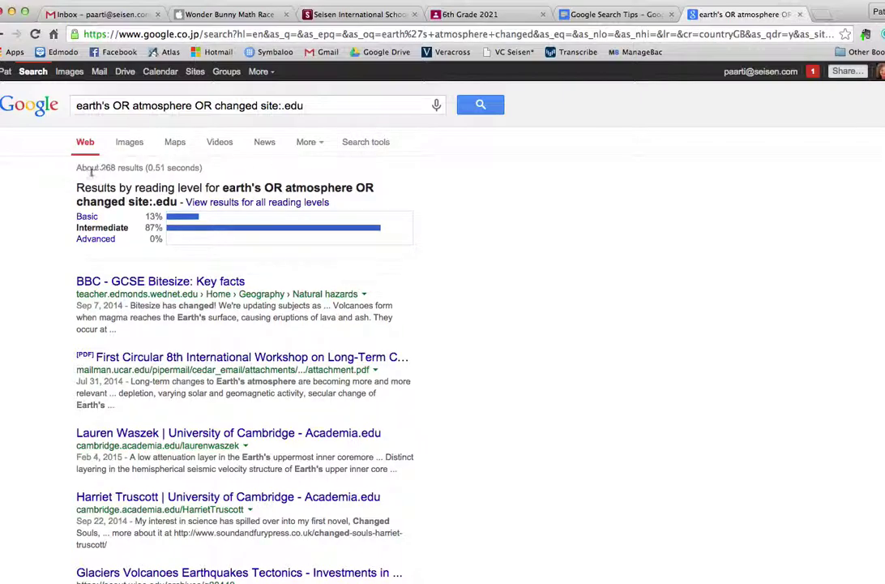
pyautogui.moveTo(97, 170); pyautogui.dragTo(118, 168)
pyautogui.scroll(-3, 572, 229)
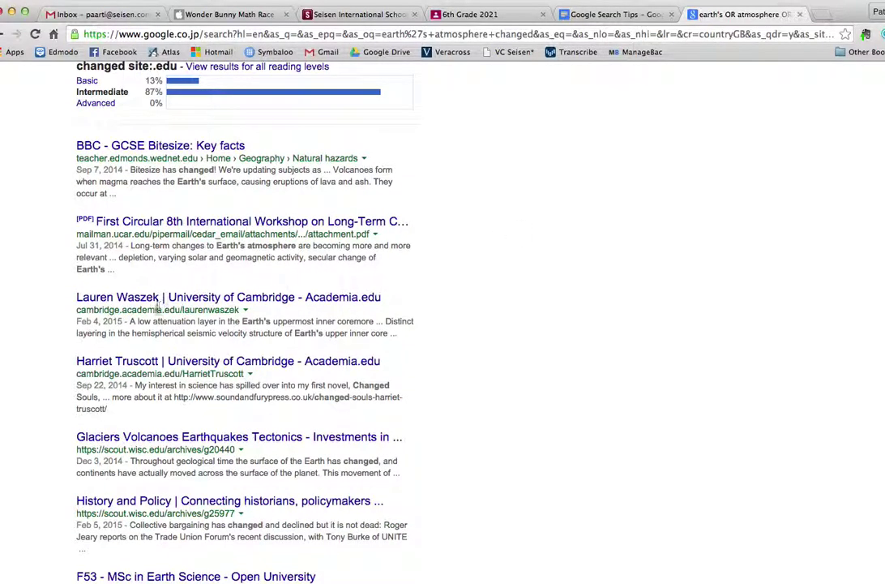
pyautogui.scroll(3, 193, 302)
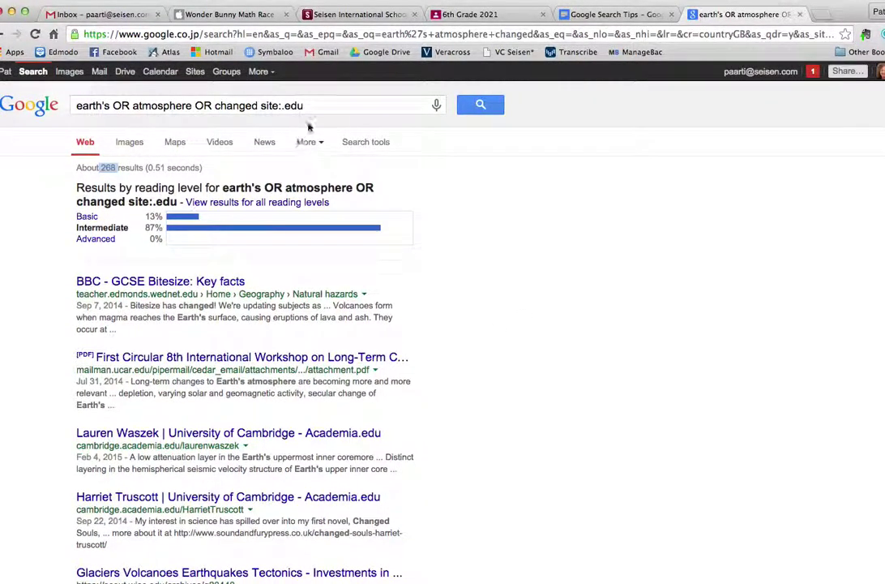
pyautogui.click(289, 107)
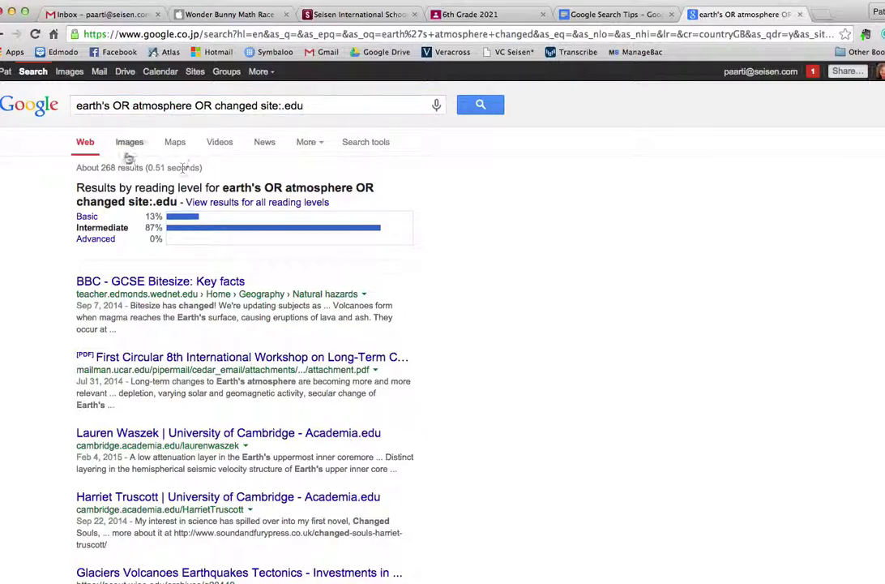
pyautogui.moveTo(99, 167); pyautogui.dragTo(144, 167)
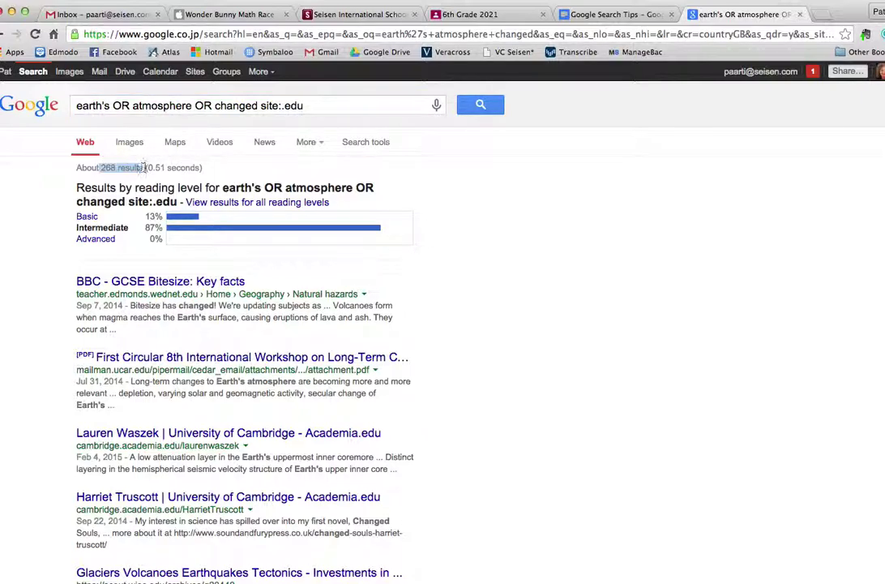